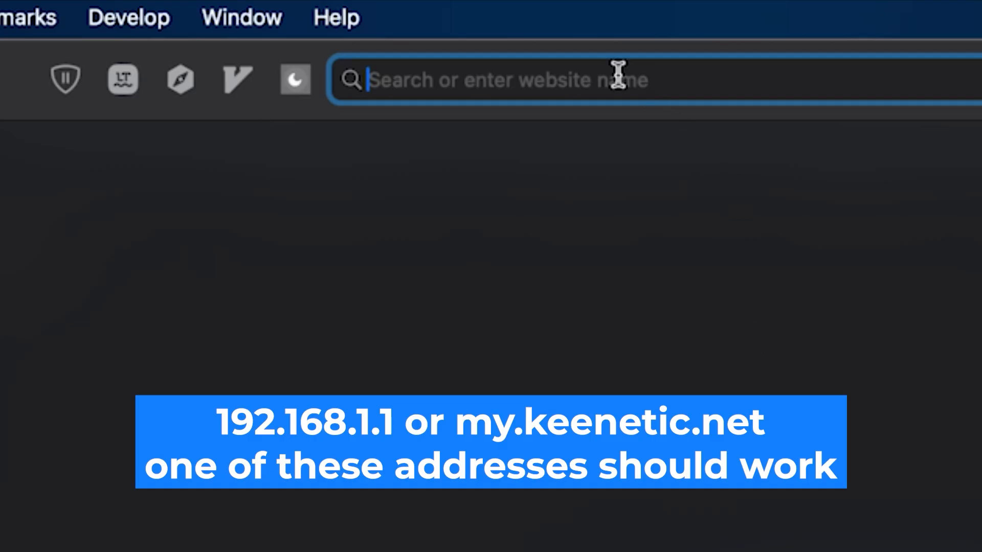
- Enter 192.168.1.1 in Safari's address bar to load the router's login page
type("19")
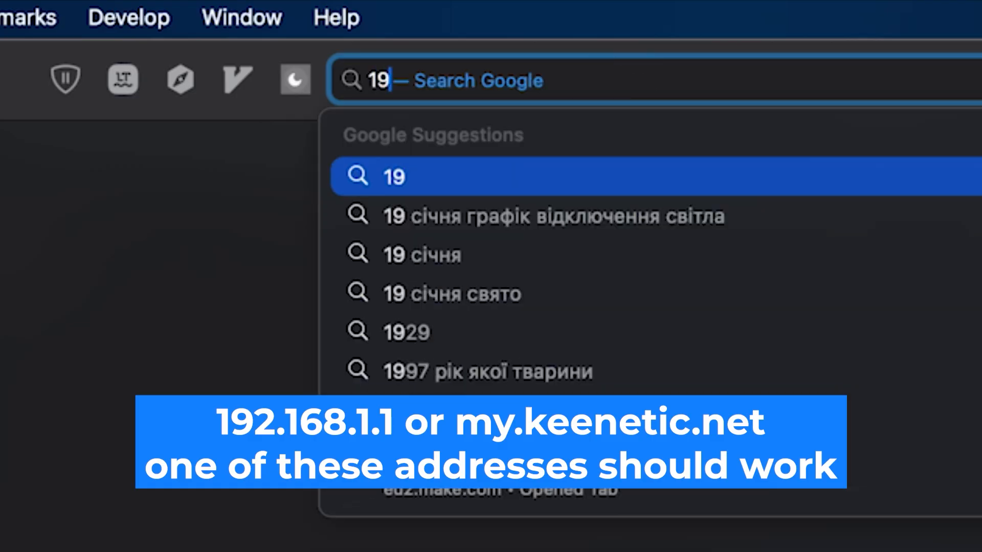
type("2.168.1.1")
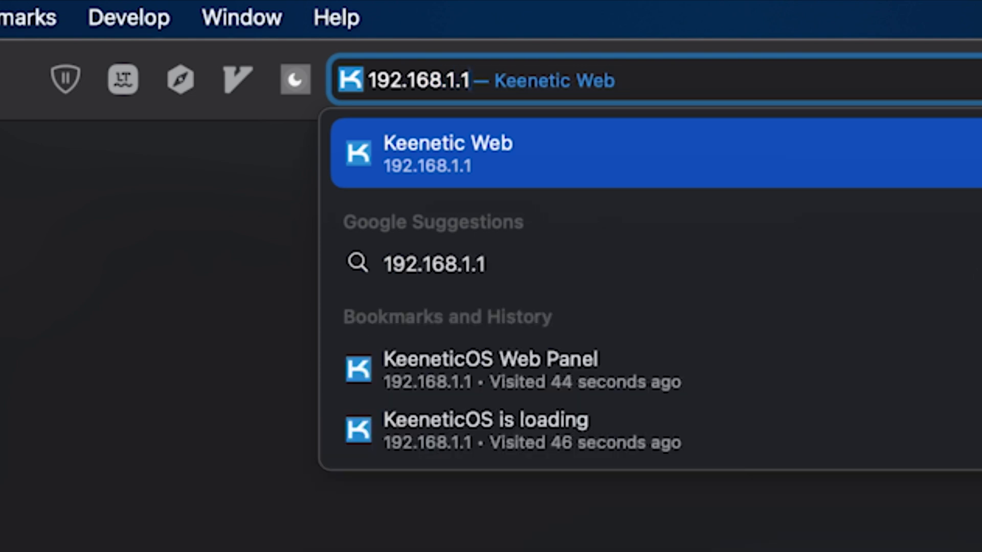
key("Return")
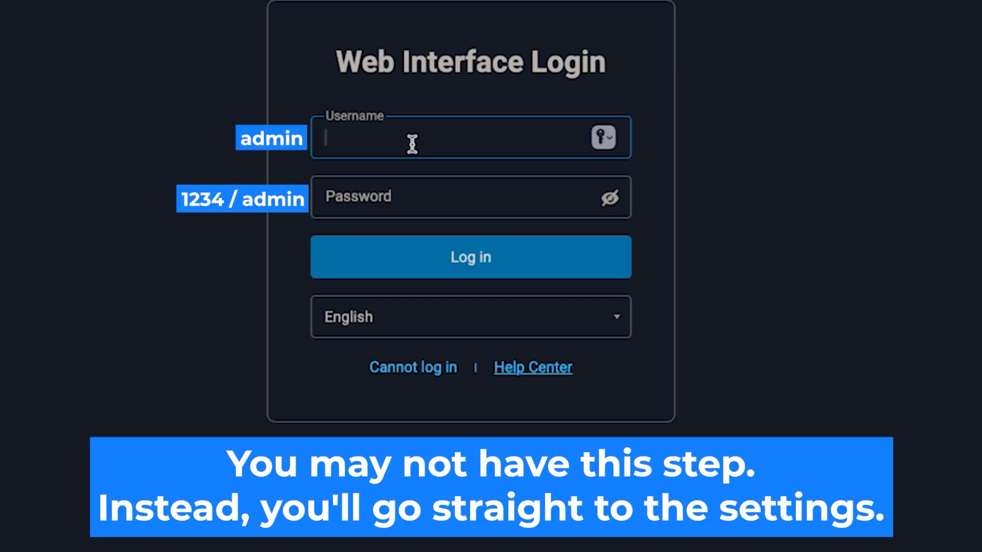
- Log in with username admin and the router password, retrying after the first attempt
type("admin")
left_click(491, 212)
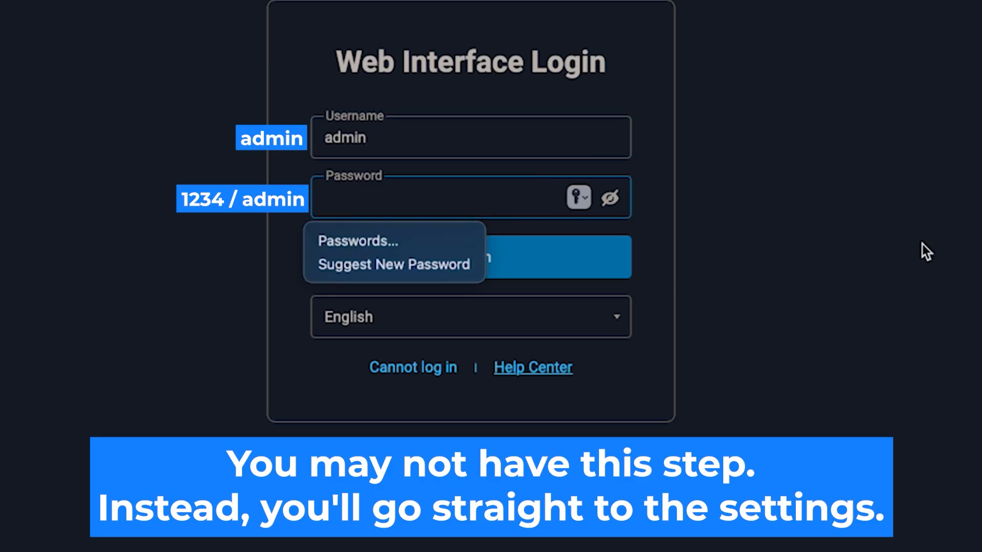
type("•••••")
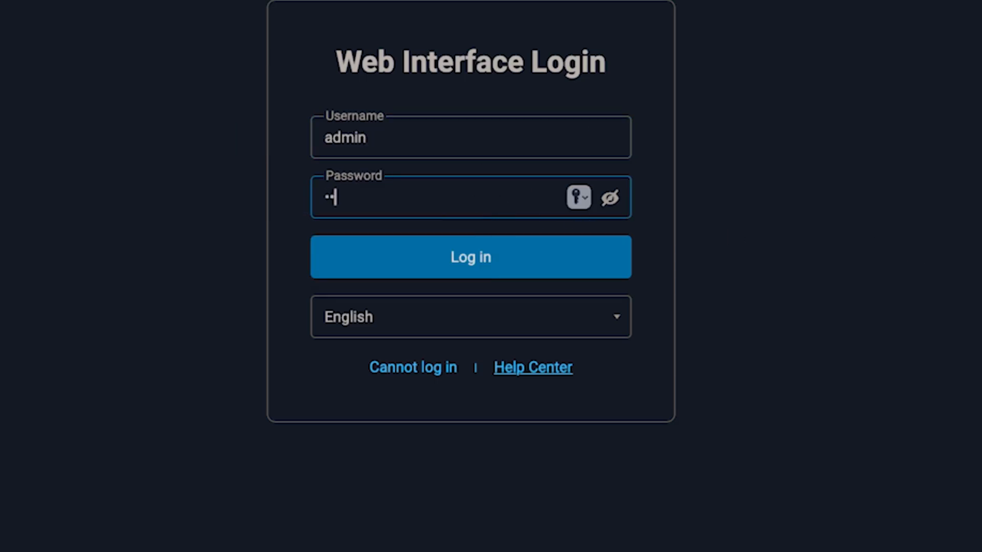
type("••••")
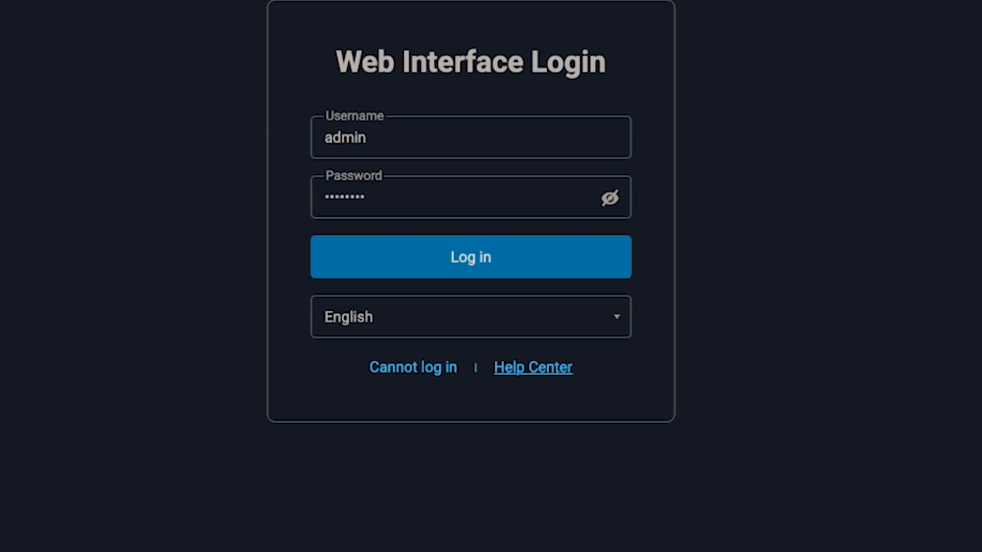
left_click(488, 257)
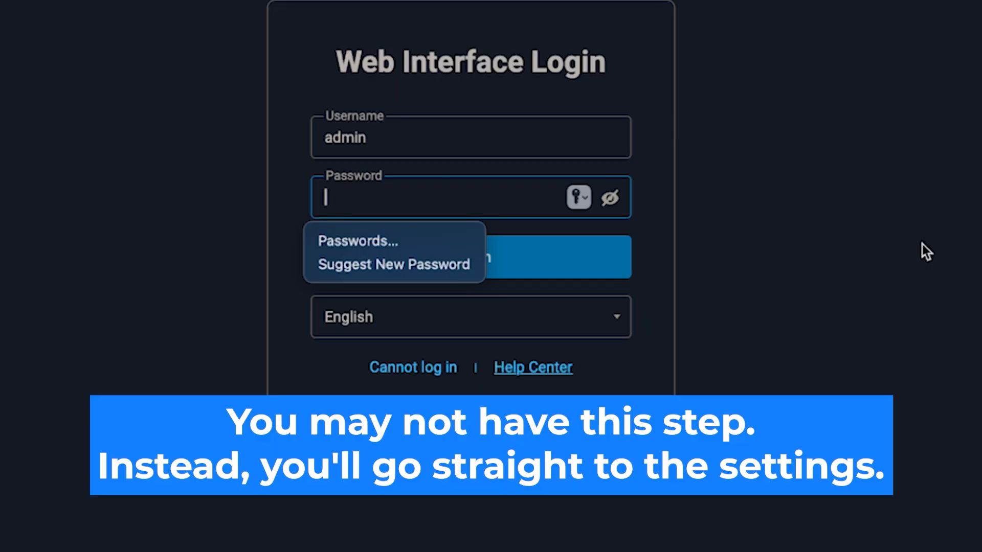
key("Return")
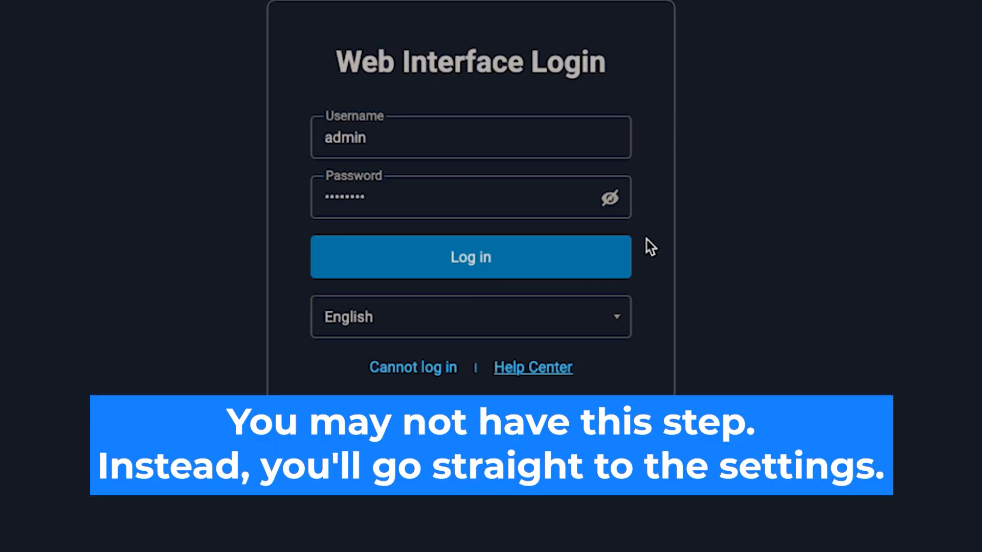
left_click(491, 259)
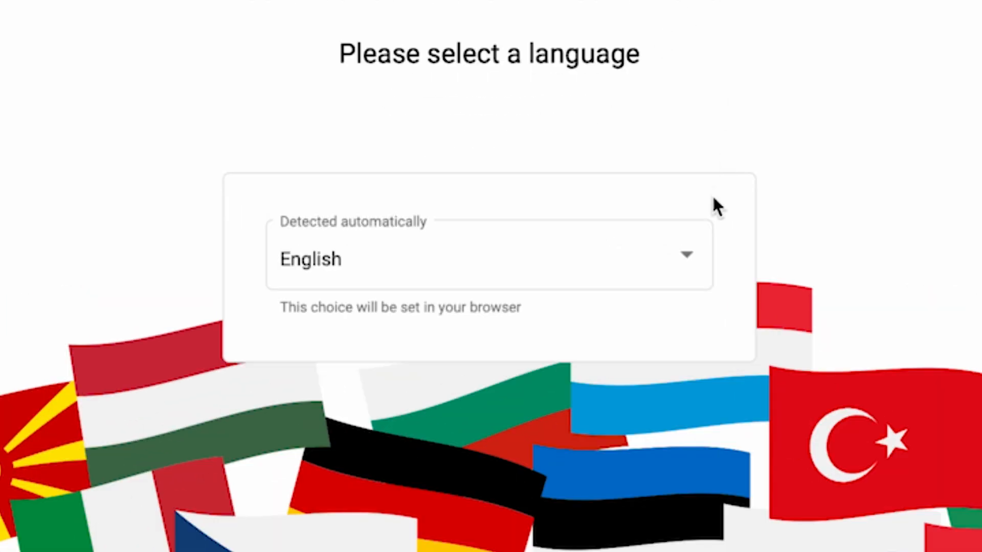
- Keep English as the web interface language
left_click(682, 261)
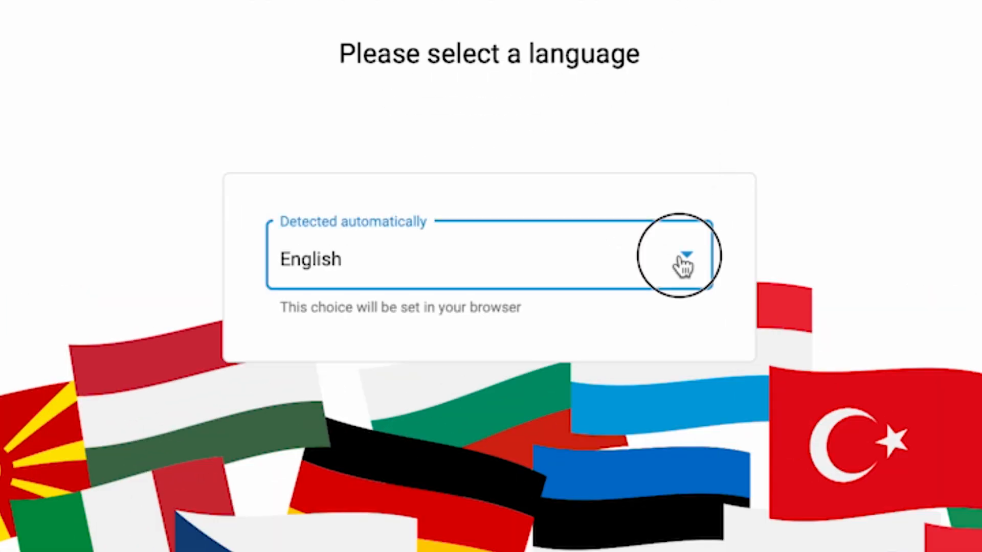
scroll(633, 421, "down", 5)
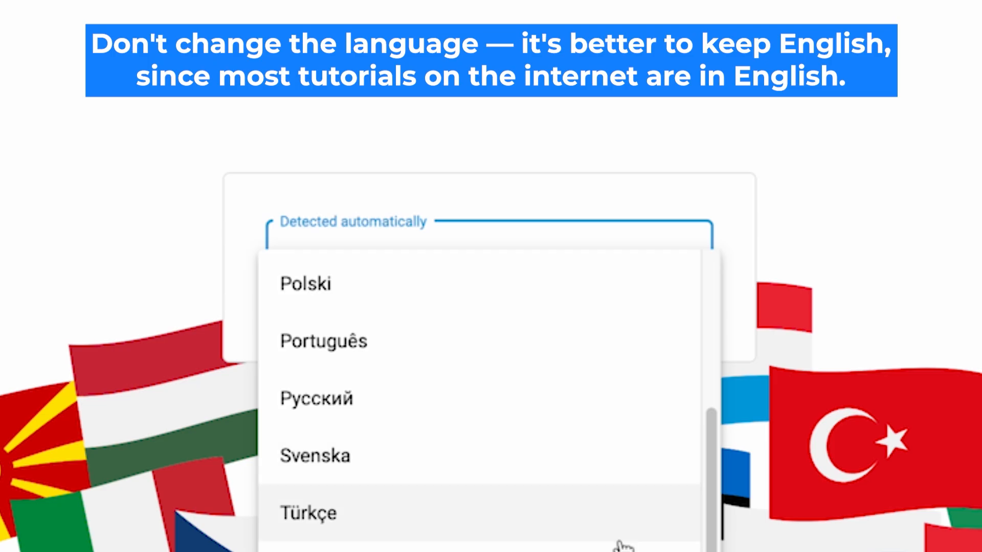
scroll(620, 542, "up", 6)
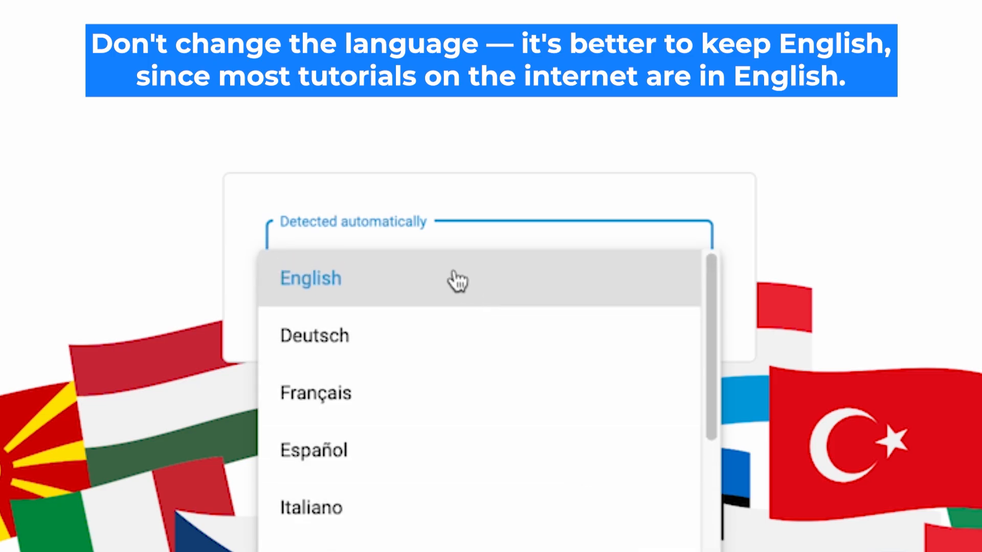
left_click(457, 281)
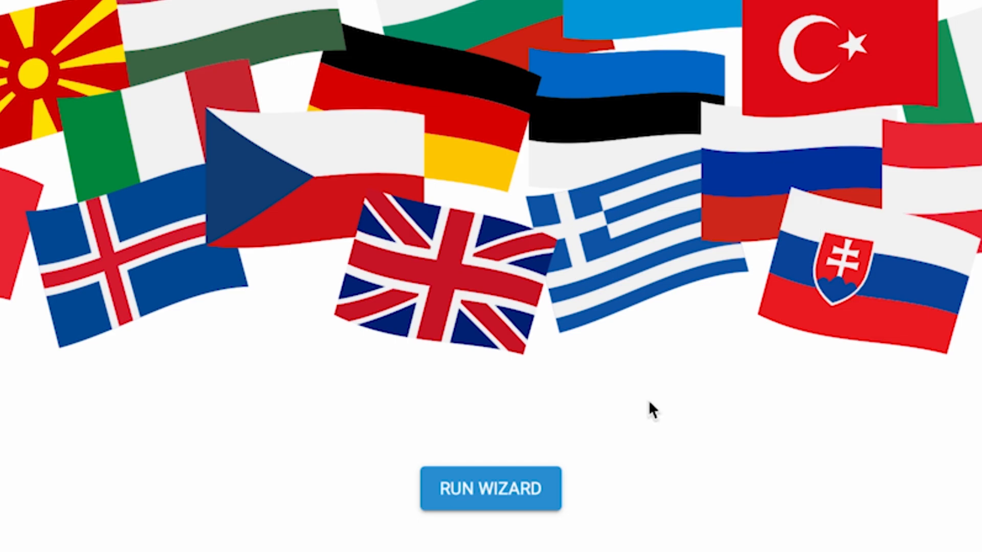
- Run the setup wizard and choose Internet setup via a modem or wall outlet
left_click(501, 493)
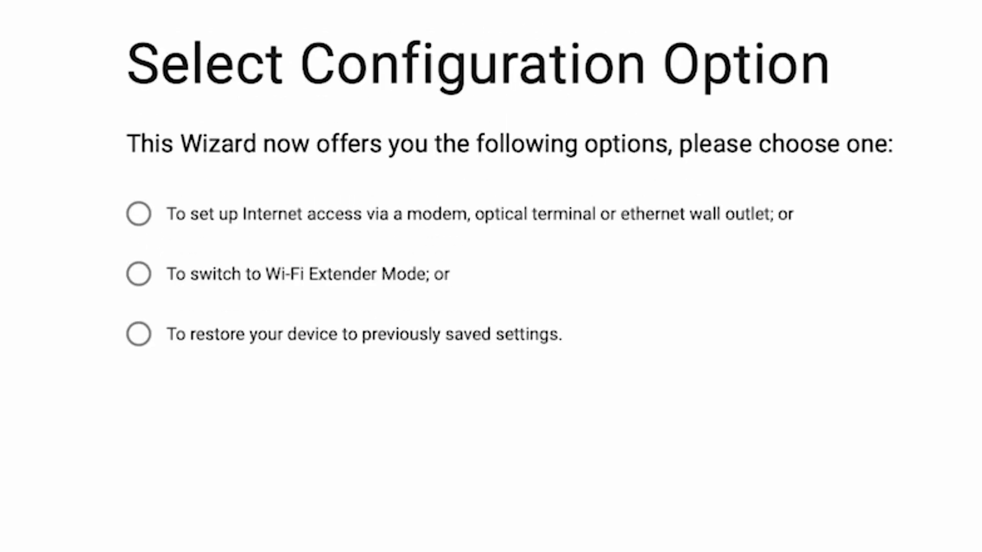
left_click(138, 214)
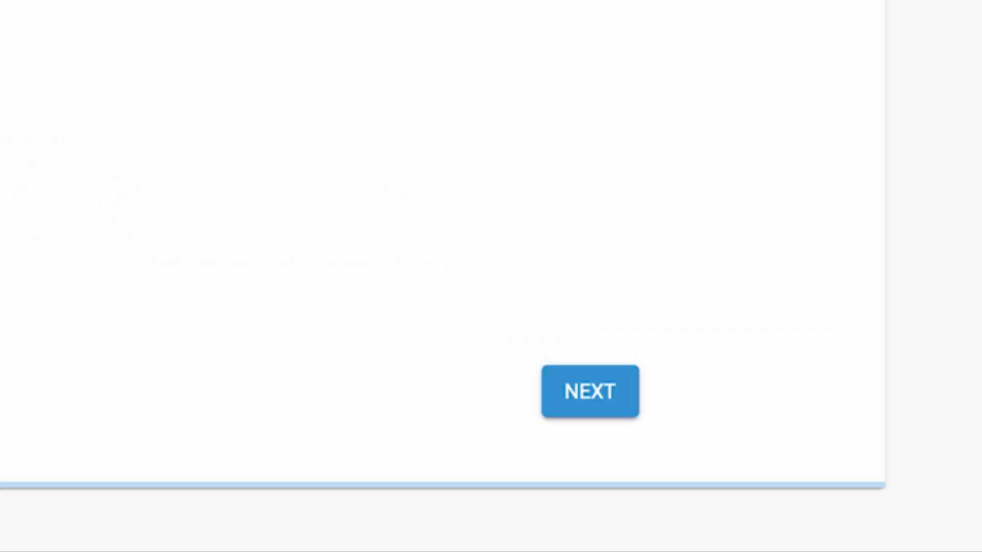
left_click(602, 393)
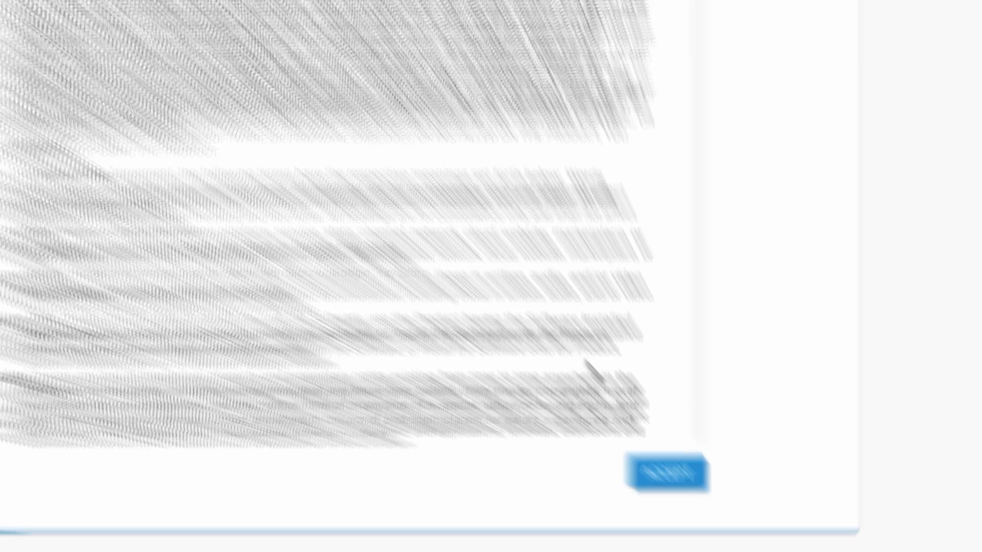
- Scroll through and accept both the End User License Agreement and the Device Privacy Notice
scroll(670, 411, "down", 20)
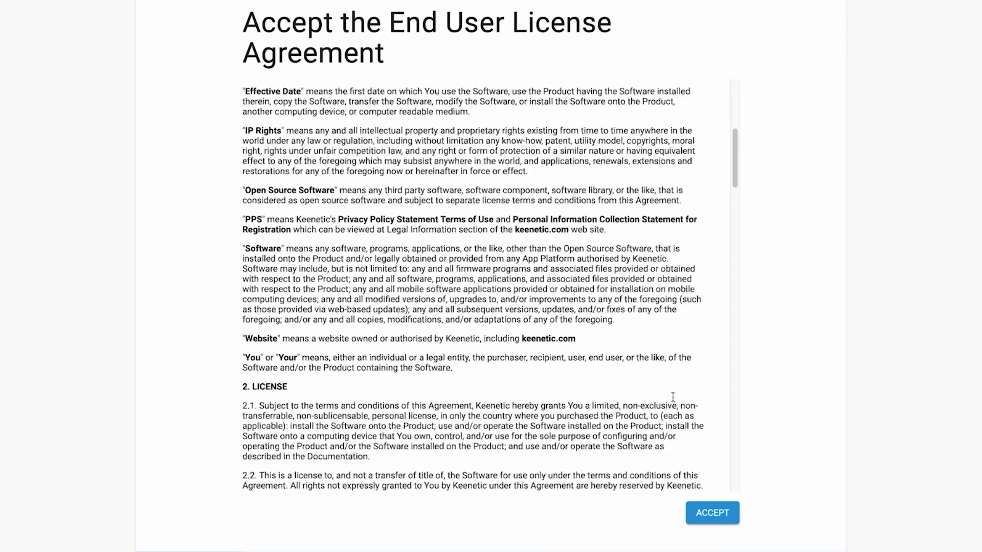
left_click(713, 513)
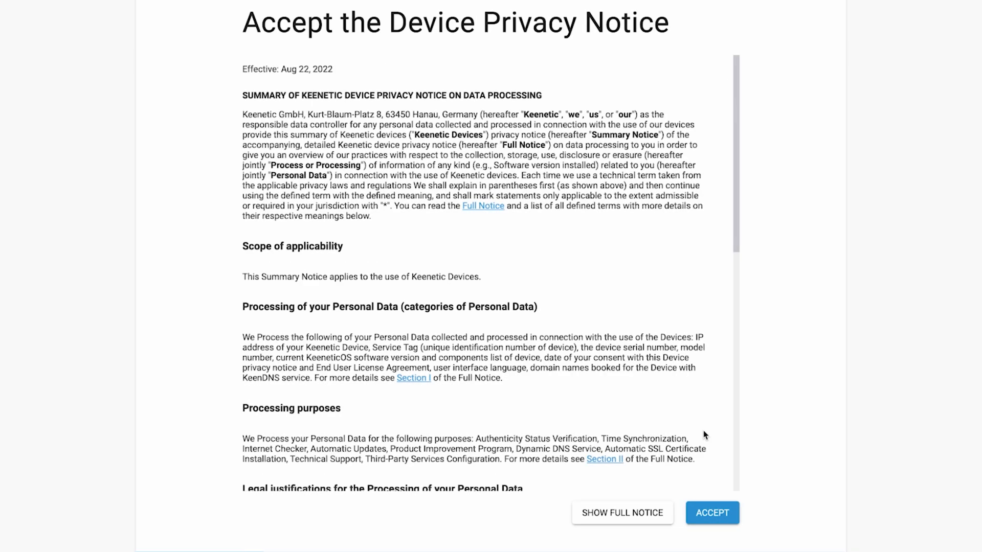
scroll(704, 435, "down", 10)
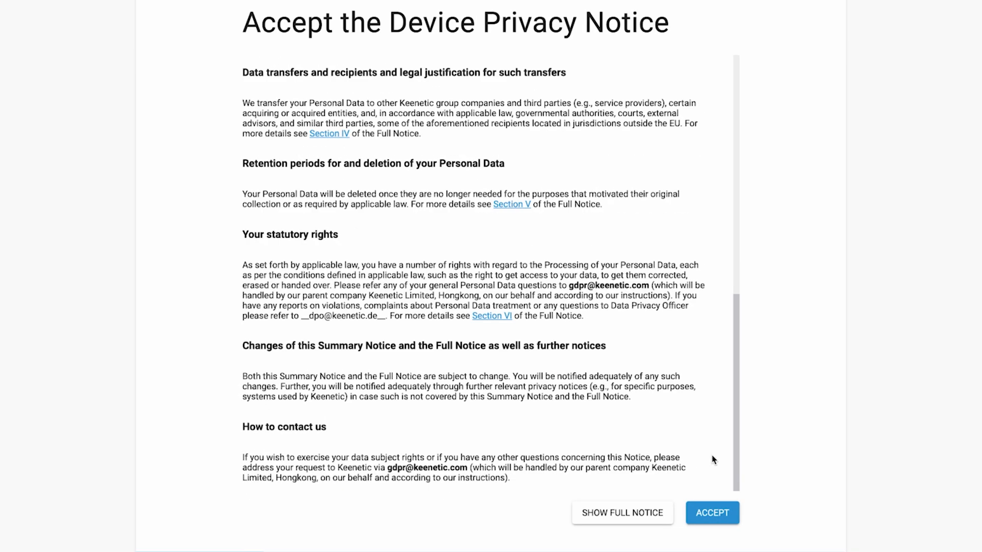
left_click(712, 514)
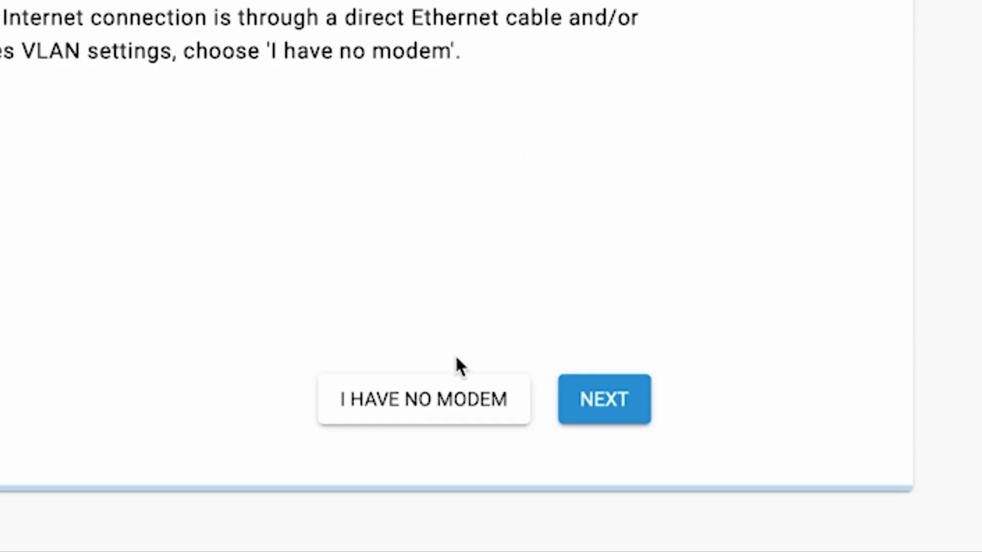
- Choose I HAVE NO MODEM and continue past the Ethernet outlet illustration
left_click(452, 407)
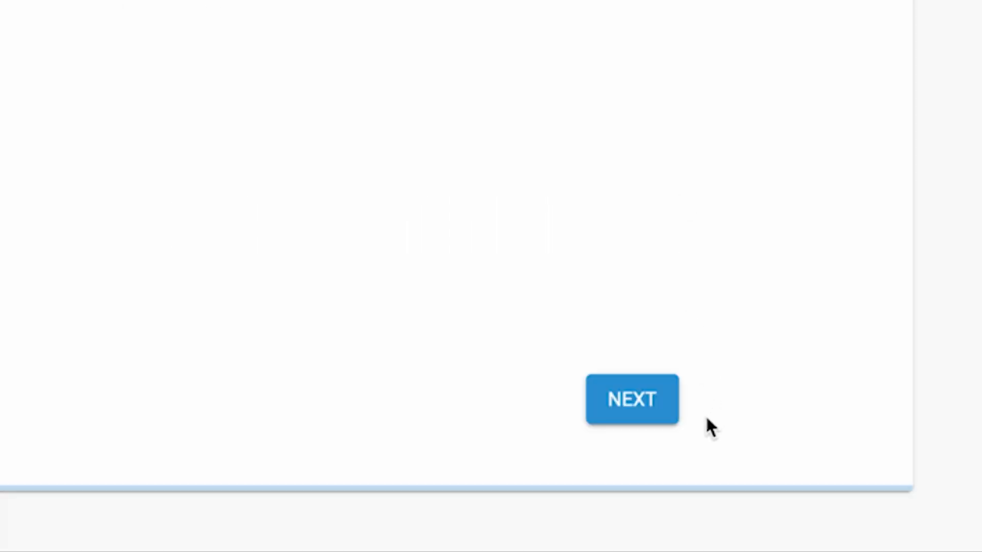
left_click(643, 412)
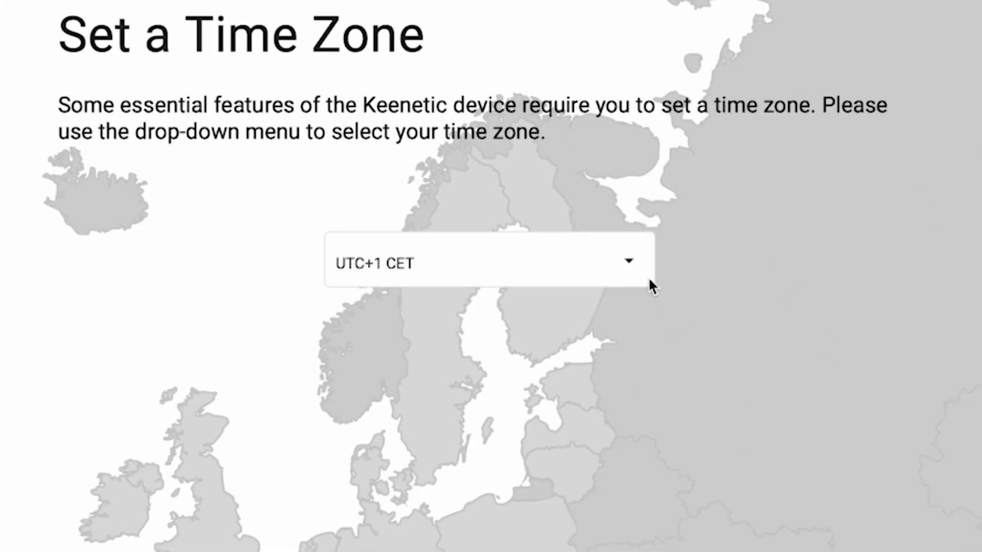
- Select UTC+1 Europe/Zurich as the time zone and continue
left_click(570, 150)
scroll(603, 427, "down", 20)
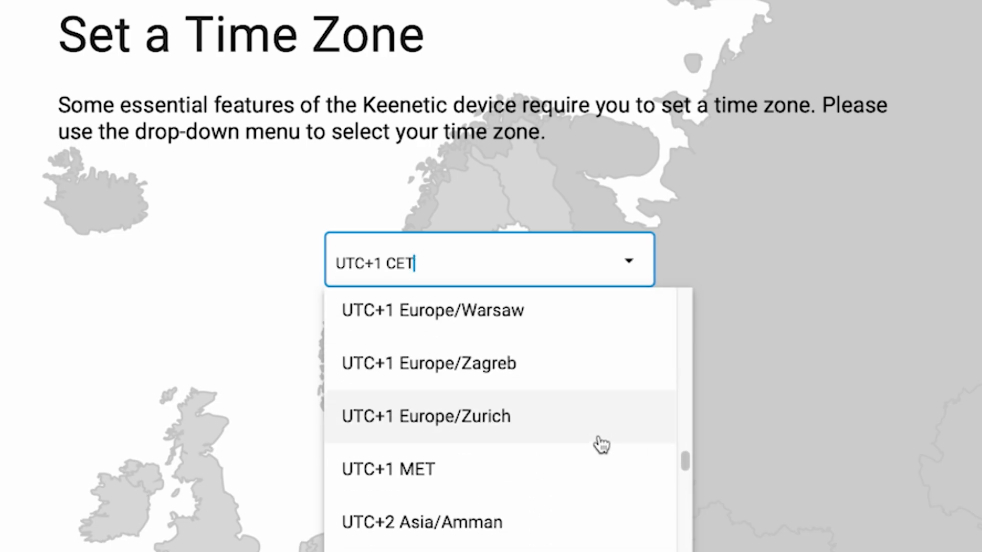
left_click(600, 440)
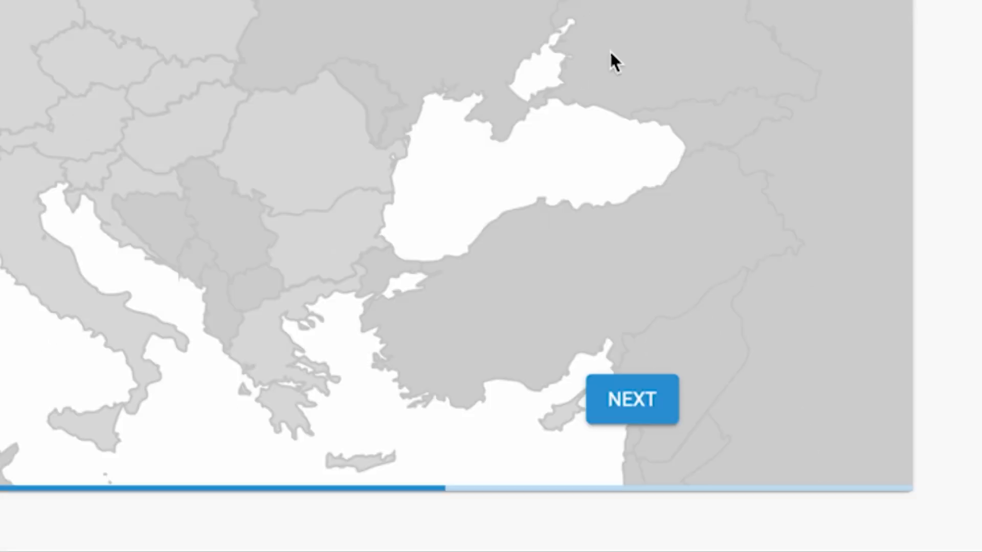
left_click(658, 409)
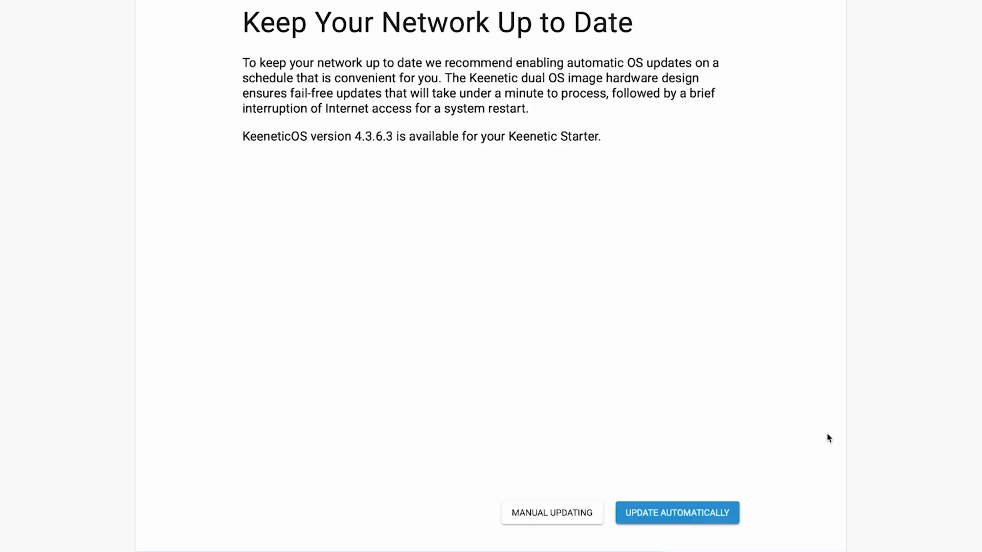
- Choose automatic installation of KeeneticOS updates
left_click(666, 515)
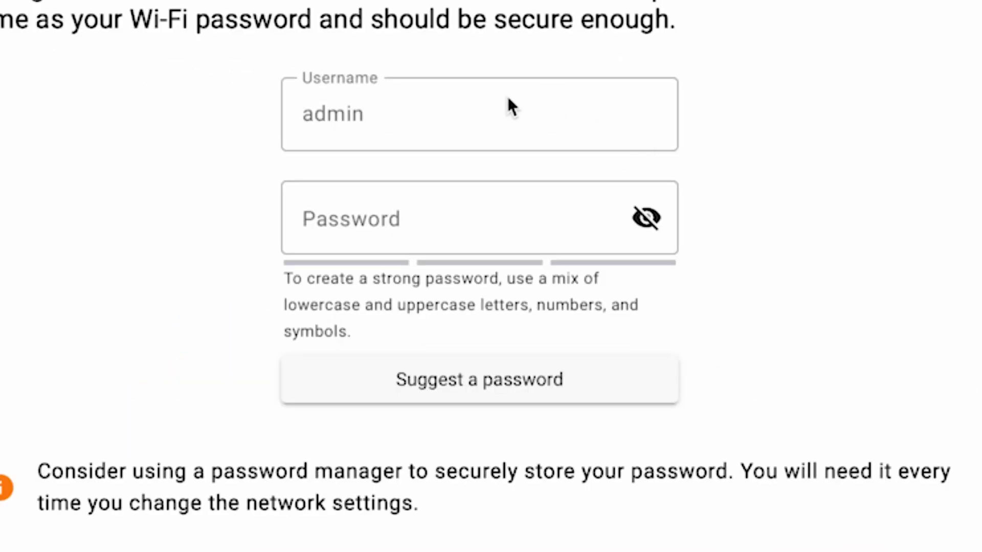
- Enter a new administrator password, reveal it, and lengthen it to clear the well-known warning
left_click(336, 225)
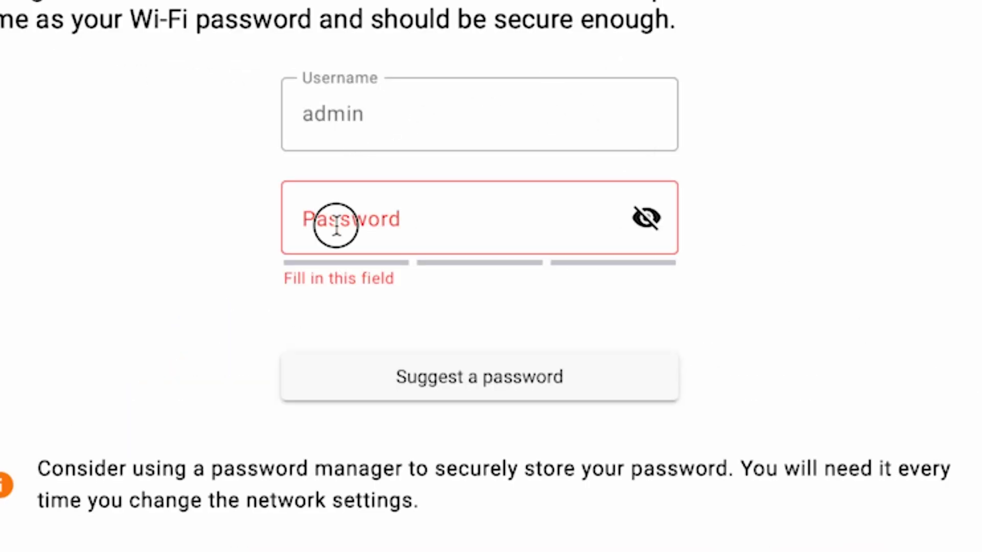
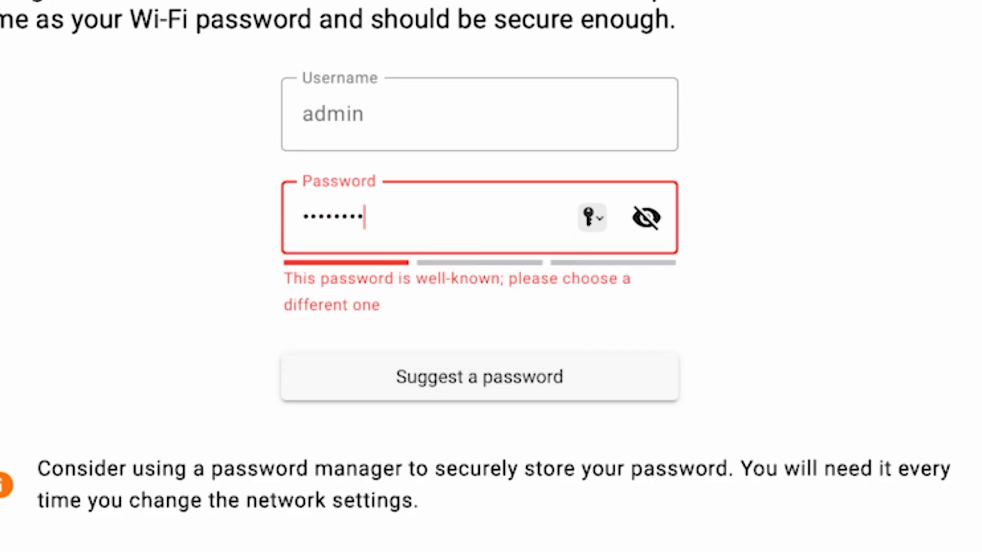
left_click(648, 219)
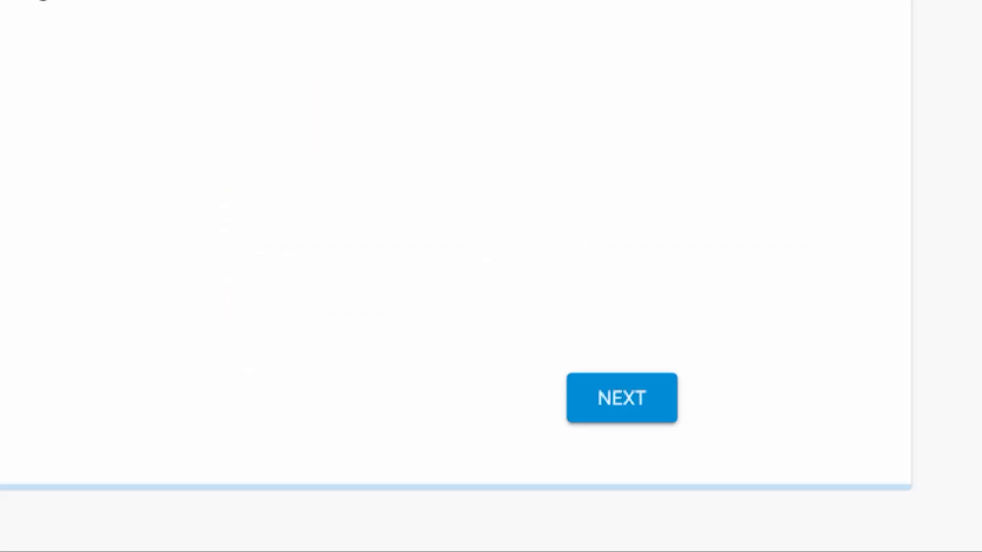
- Accept the admin password, then restrict the update schedule to Mondays only
left_click(643, 402)
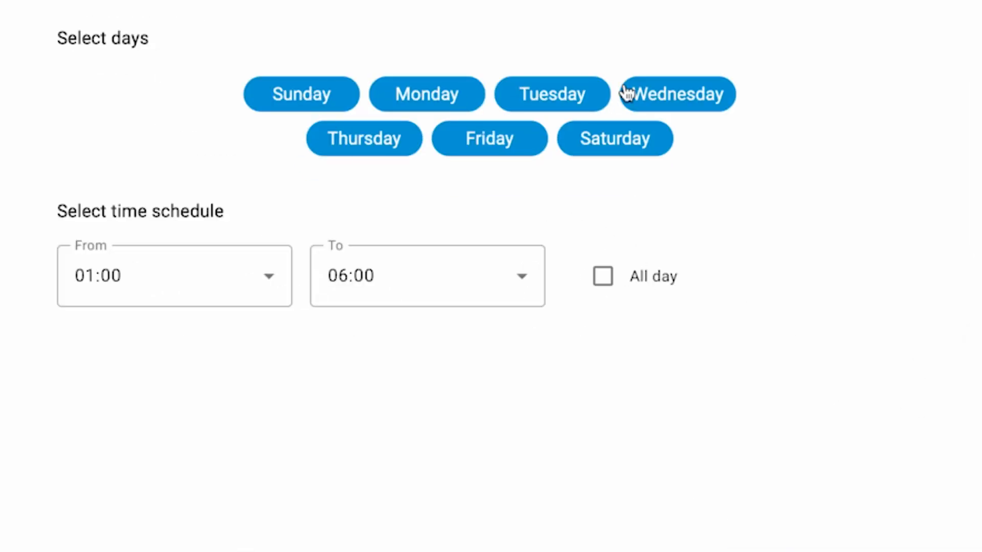
left_click(333, 97)
left_click(376, 146)
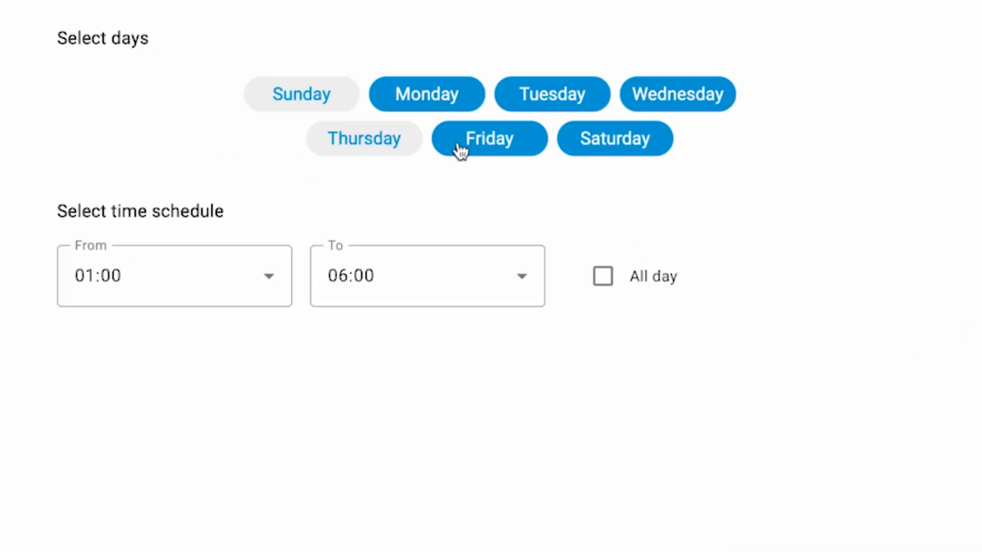
left_click(470, 142)
left_click(563, 88)
left_click(609, 148)
left_click(678, 98)
- Set the update window to start at 03:00 and continue
left_click(243, 292)
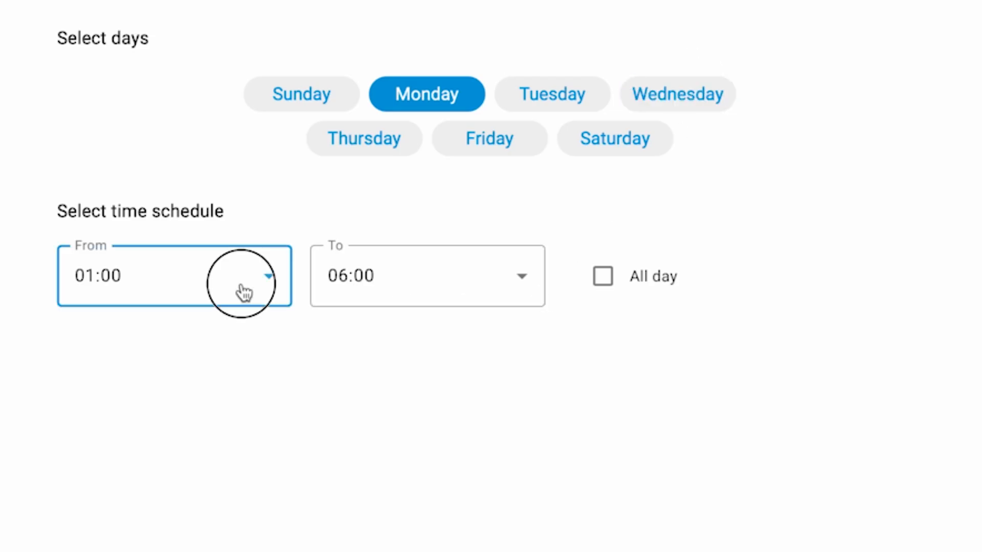
left_click(217, 497)
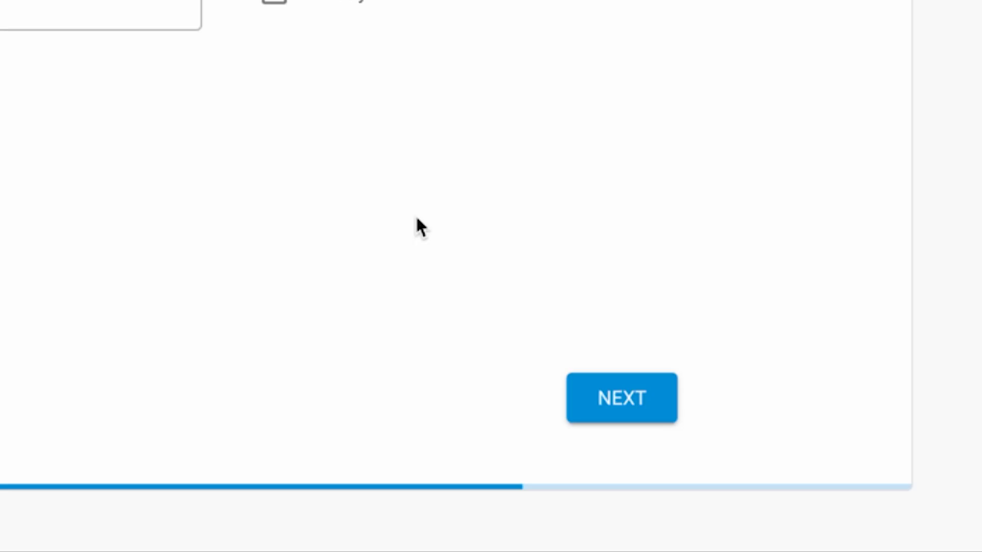
left_click(608, 376)
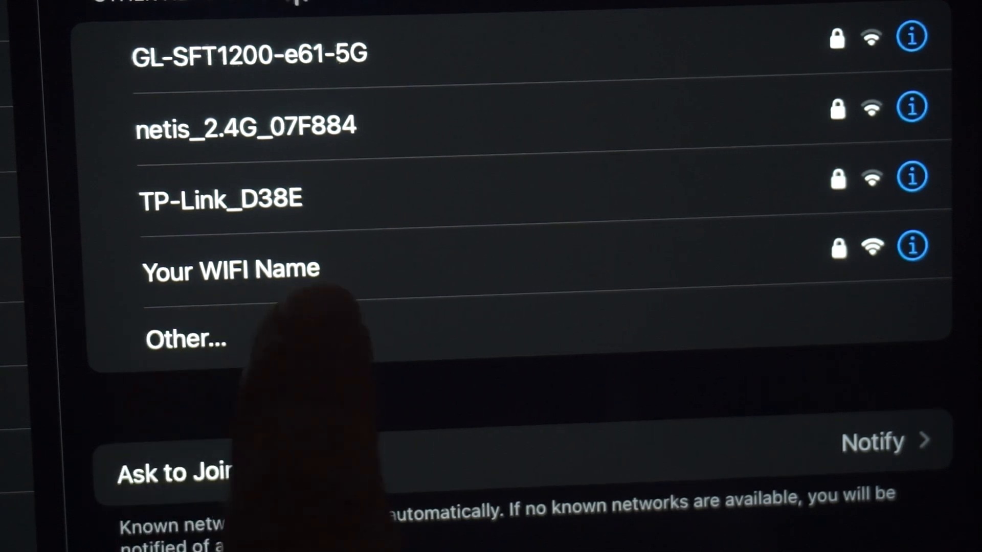
- Join the 'Your WIFI Name' network on the tablet and dismiss the join window
left_click(286, 268)
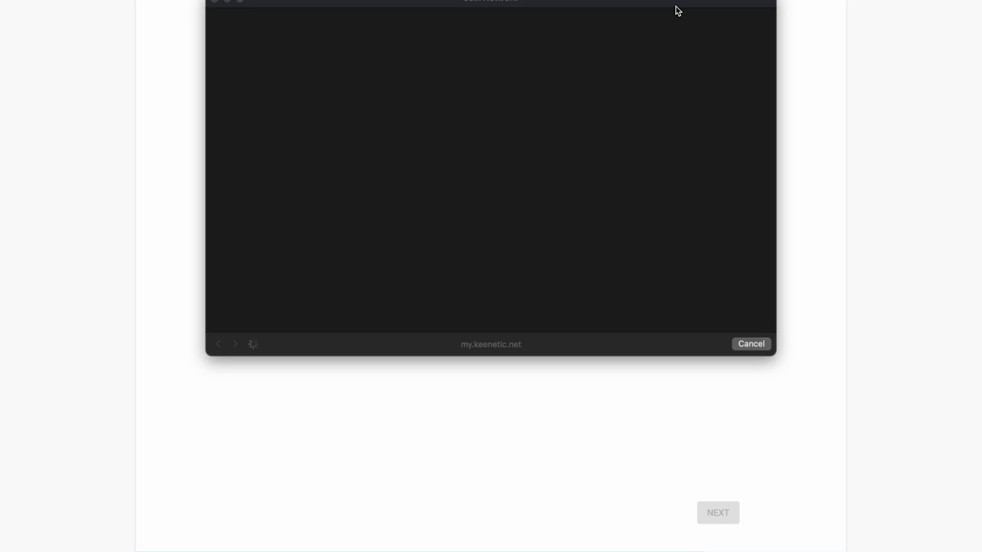
left_click_drag(678, 10, 698, 64)
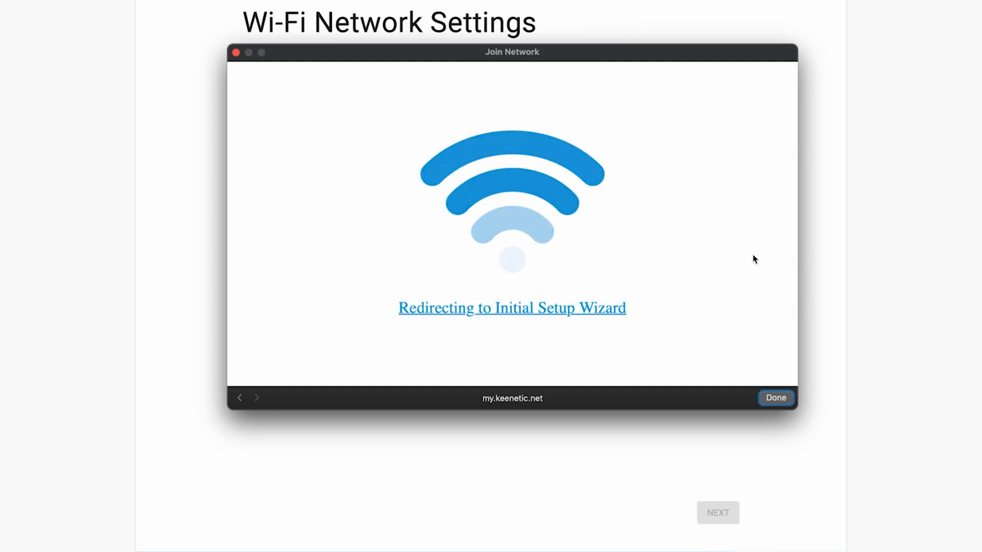
left_click(778, 399)
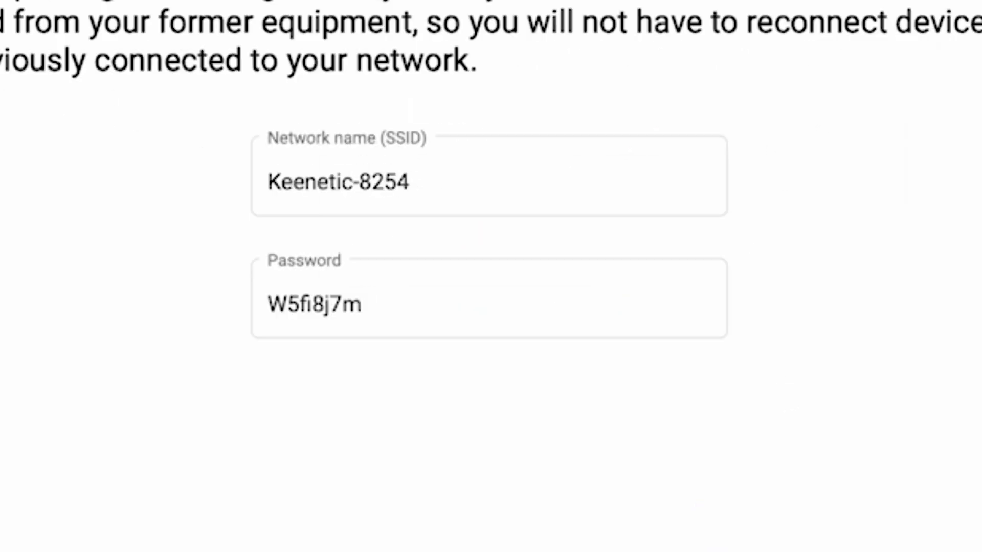
- Remove the '-8254' suffix so the Wi-Fi network name reads Keenetic
left_click(456, 190)
left_click(479, 202)
left_click_drag(479, 202, 357, 179)
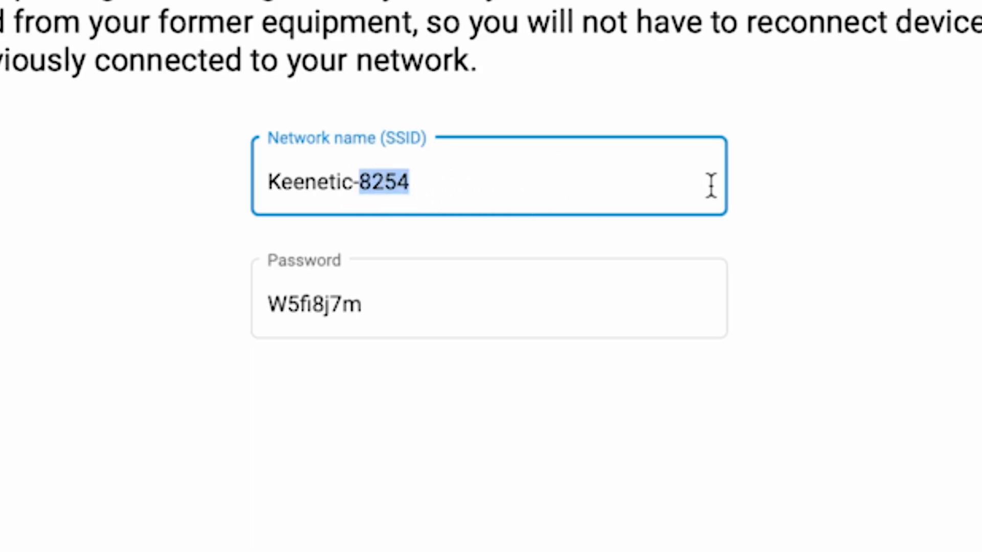
key("BackSpace")
key("BackSpace")
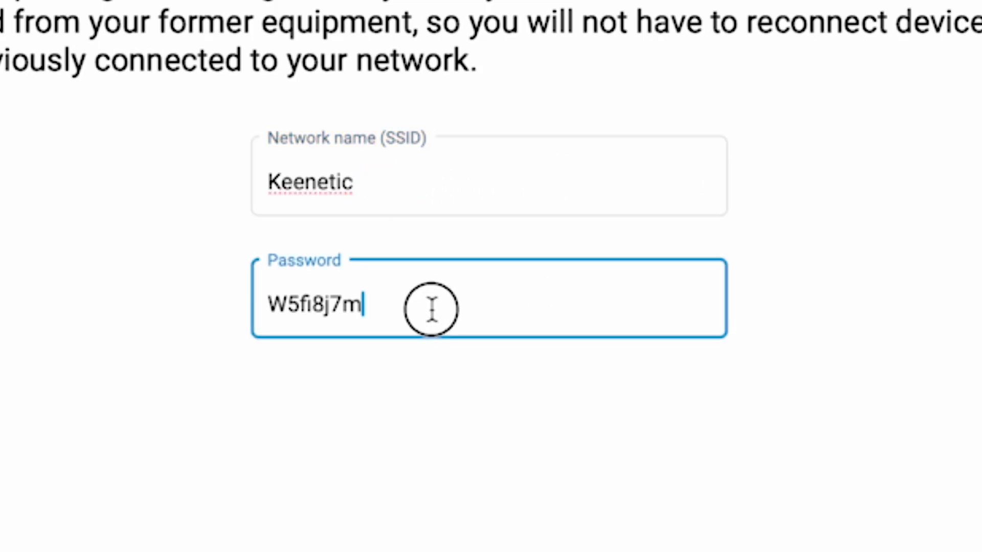
- Replace the Wi-Fi password with a new one, save, and reconnect to the renamed network
double_click(436, 310)
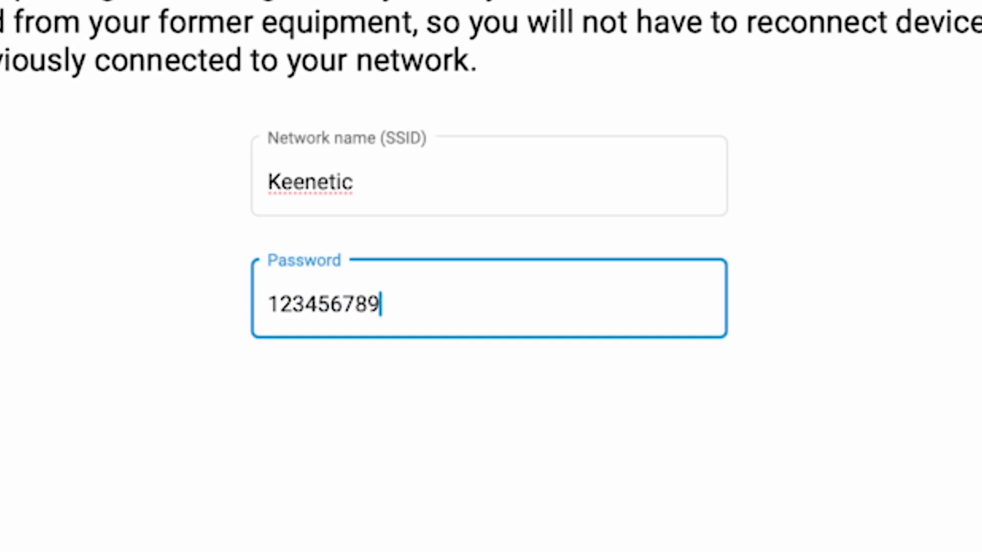
left_click(973, 490)
left_click(618, 407)
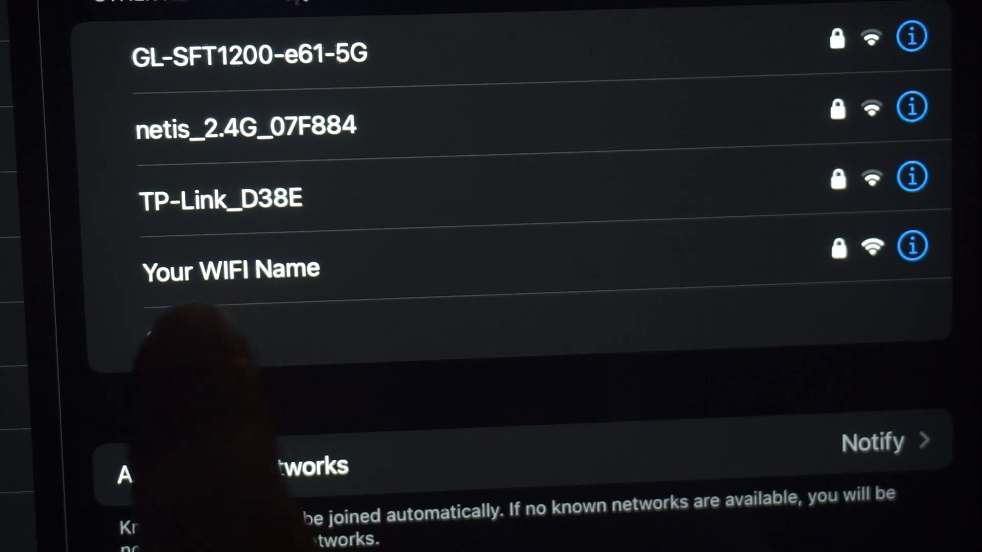
left_click(268, 269)
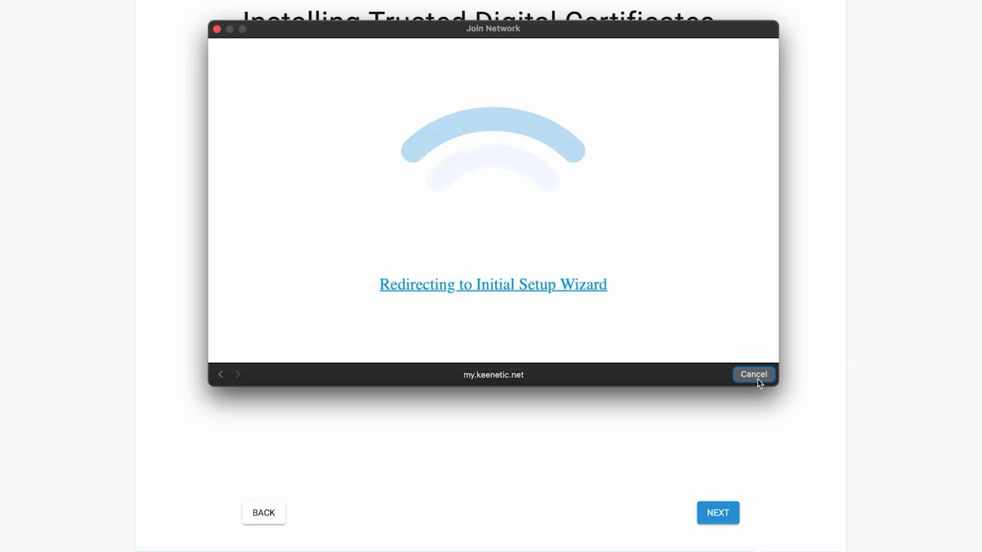
left_click(755, 375)
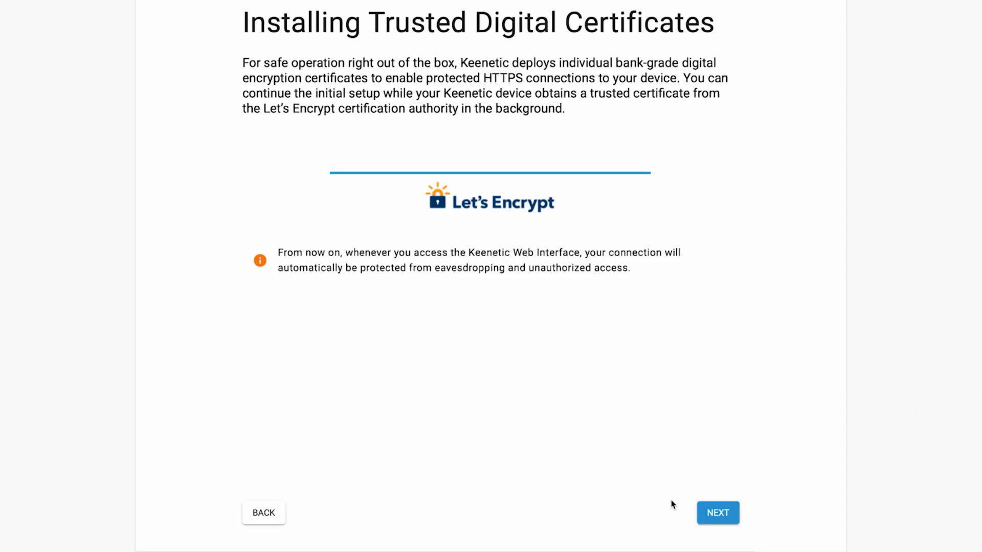
- Skip the certificates and credentials pages, choose DO NOT SHARE for usage data, and finish the wizard
left_click(718, 512)
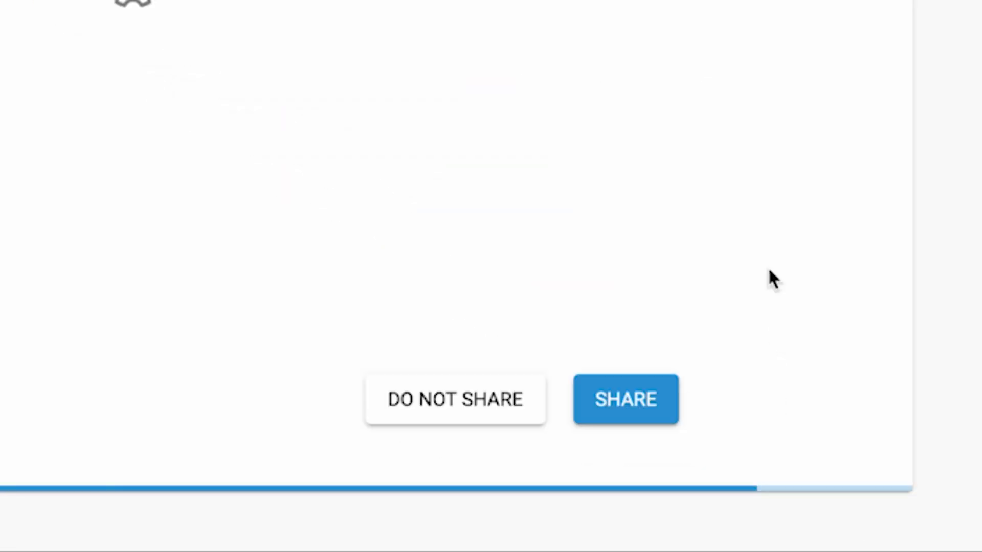
left_click(455, 416)
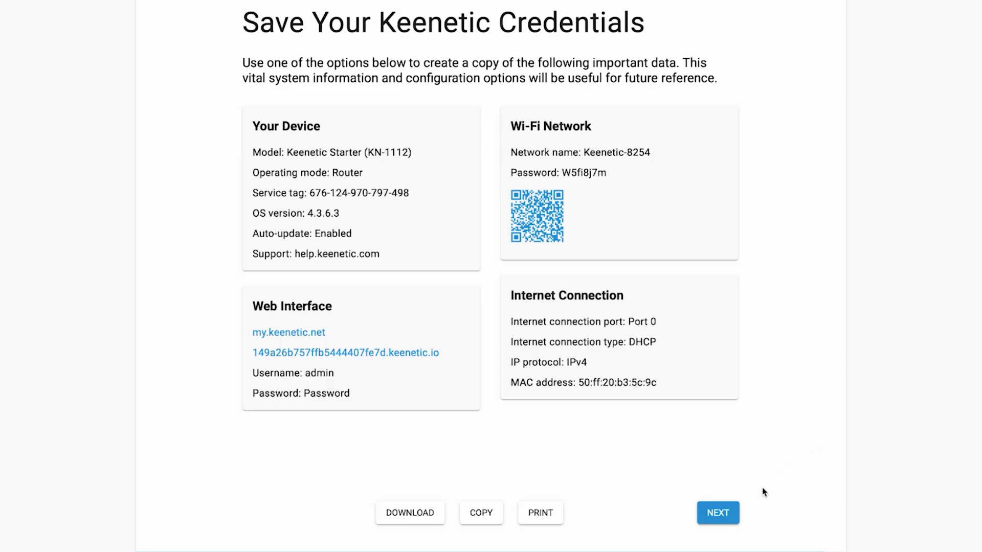
left_click(714, 518)
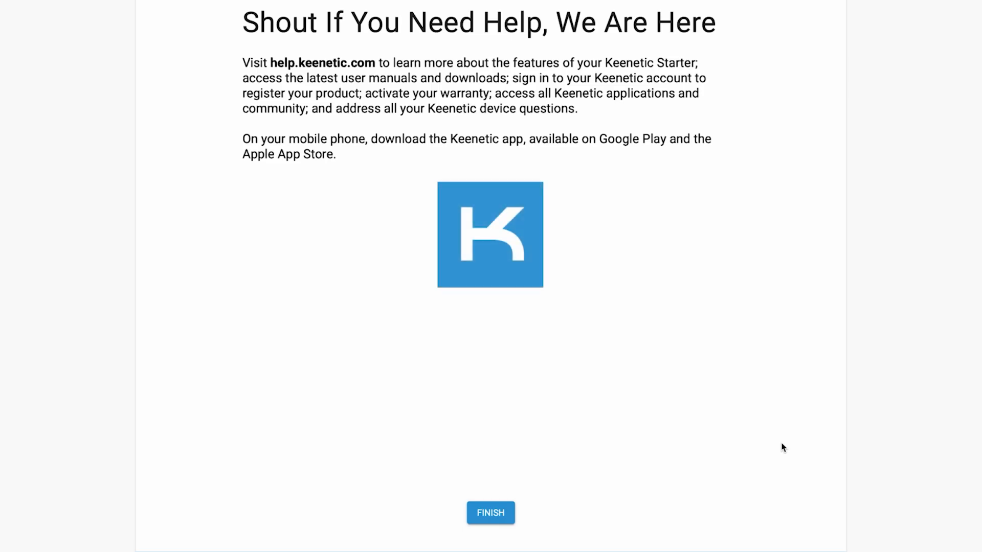
left_click(506, 514)
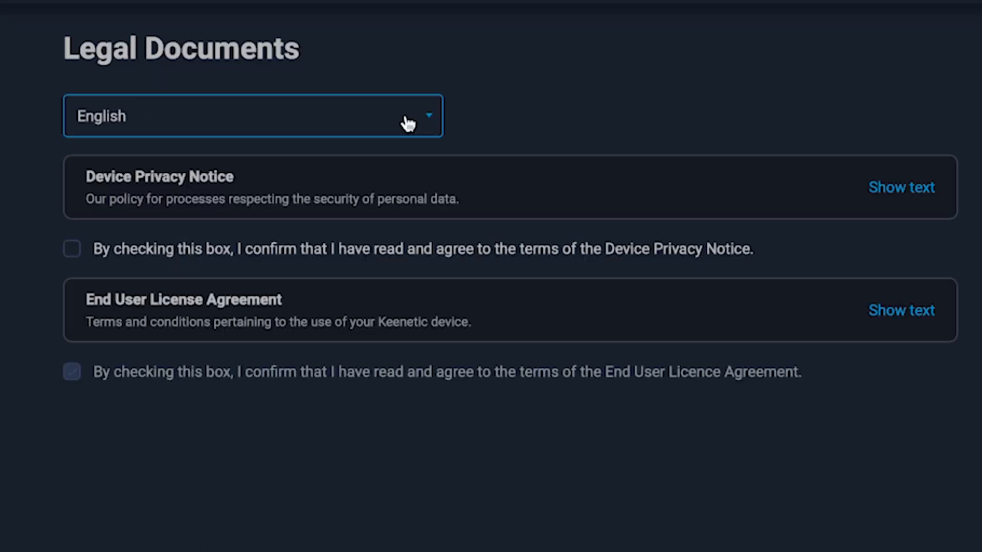
- Affirm the Device Privacy Notice, then open Management > System Settings and scroll to System Reboot
left_click(72, 249)
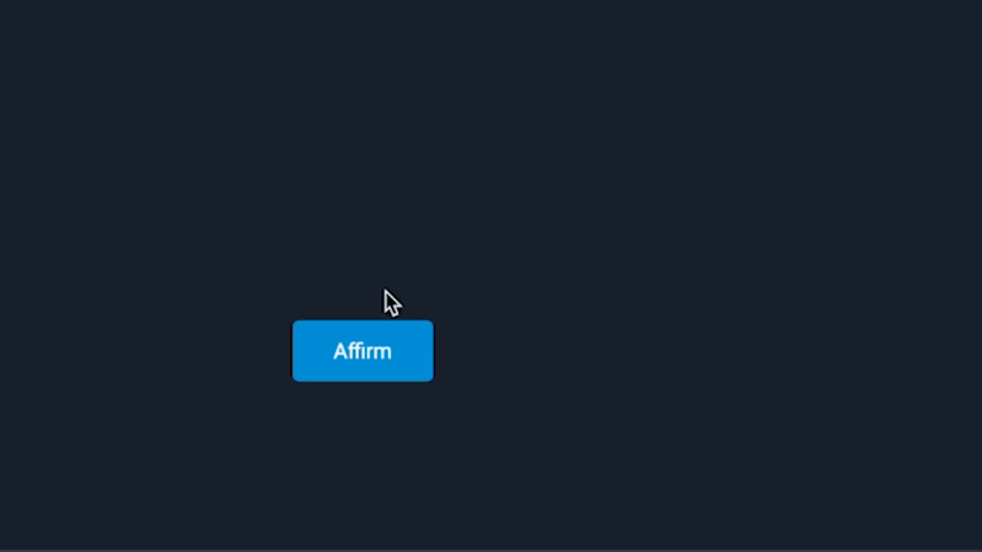
left_click(360, 365)
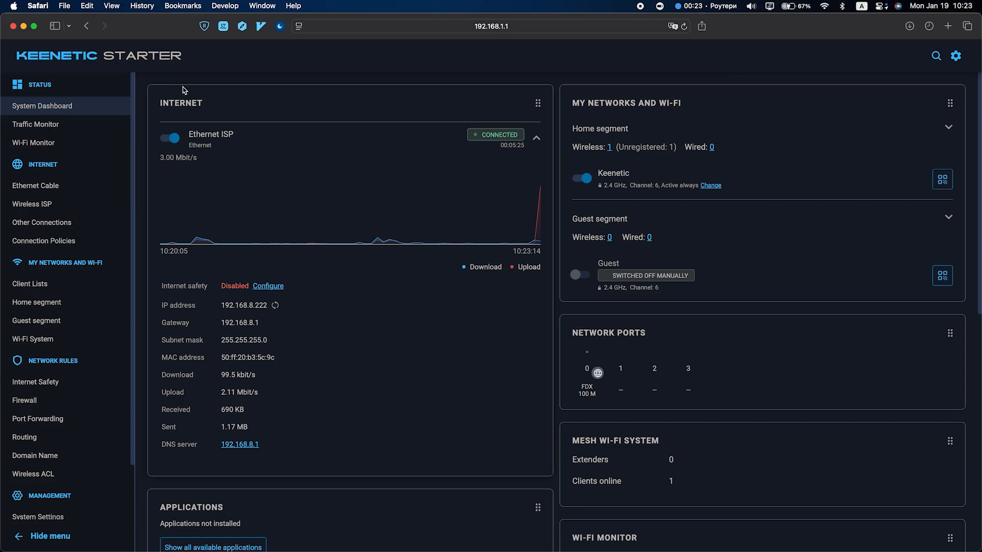
scroll(87, 392, "down", 3)
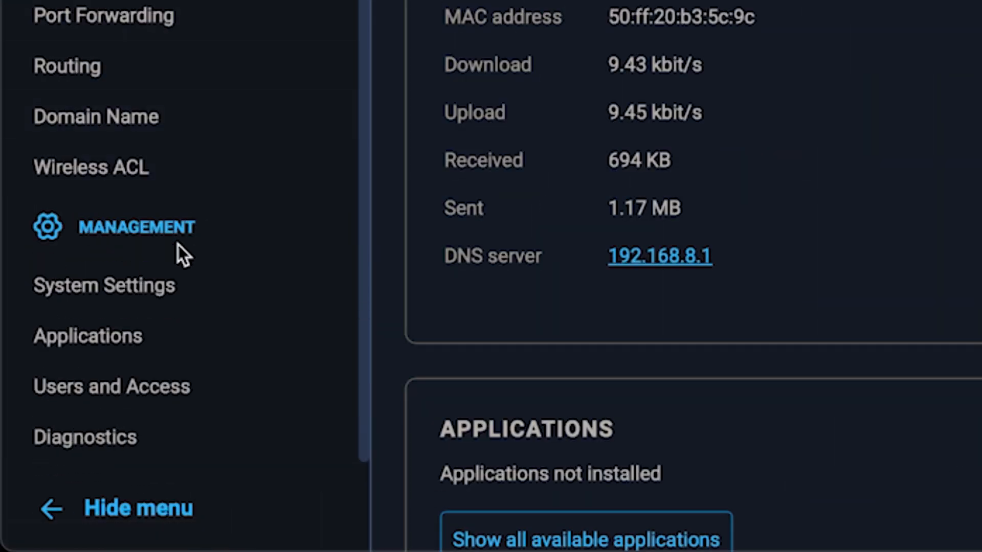
left_click(168, 294)
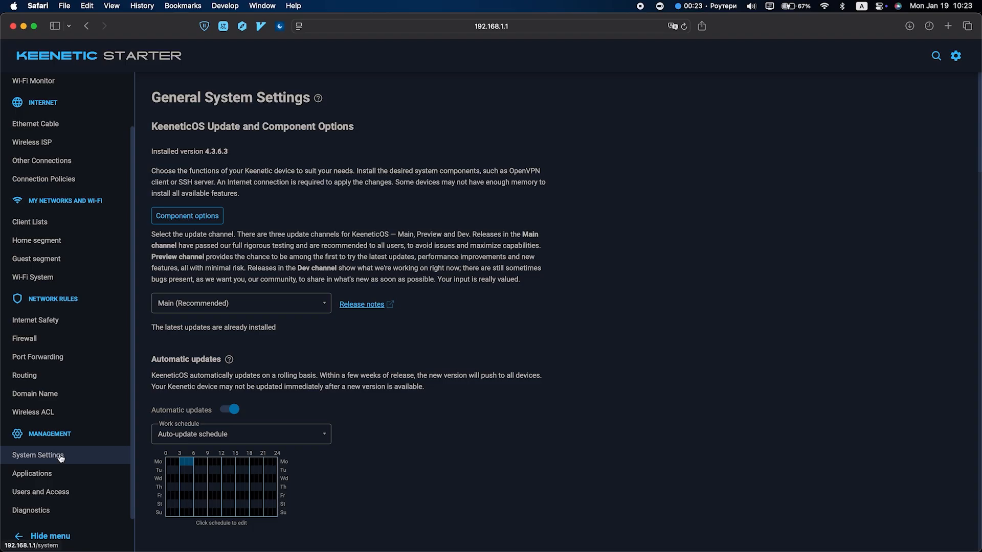
scroll(392, 414, "down", 10)
scroll(392, 415, "down", 15)
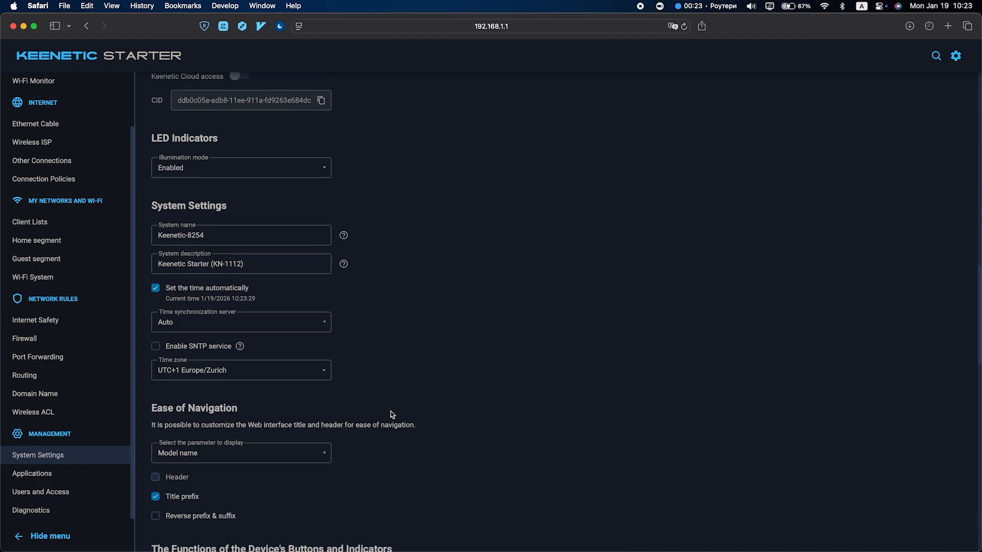
scroll(392, 414, "down", 10)
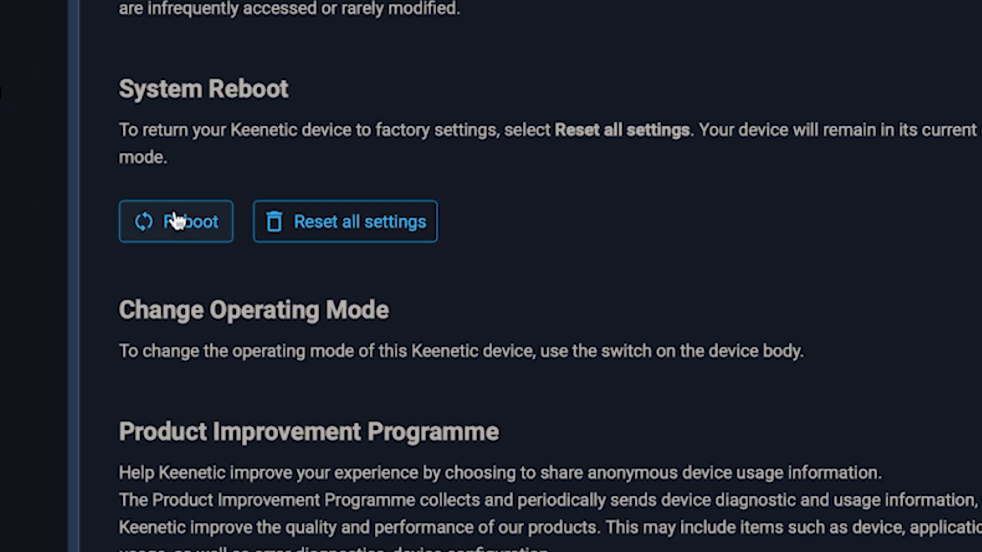
- Reboot the router with confirmation, then search 'chihuu' from Edge's address bar
left_click(176, 219)
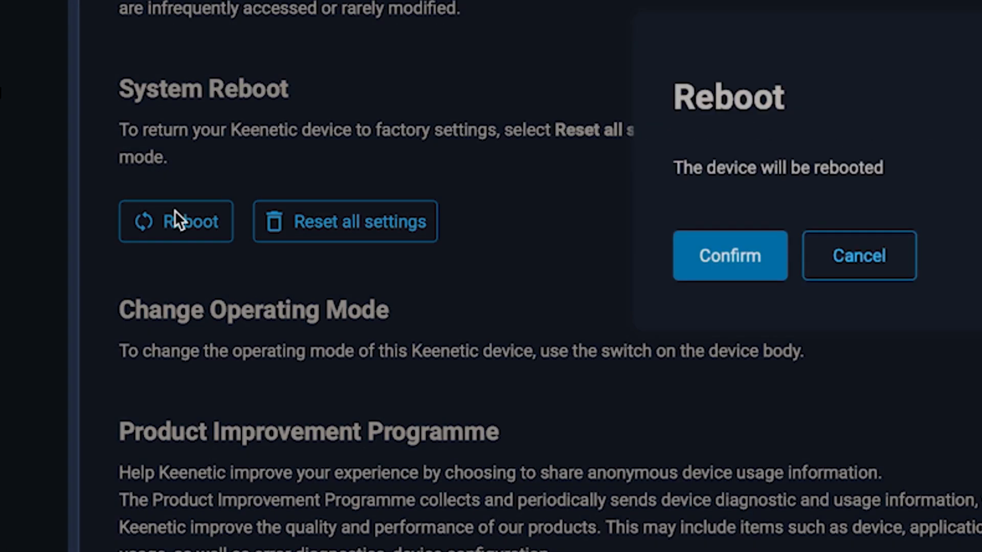
left_click(745, 270)
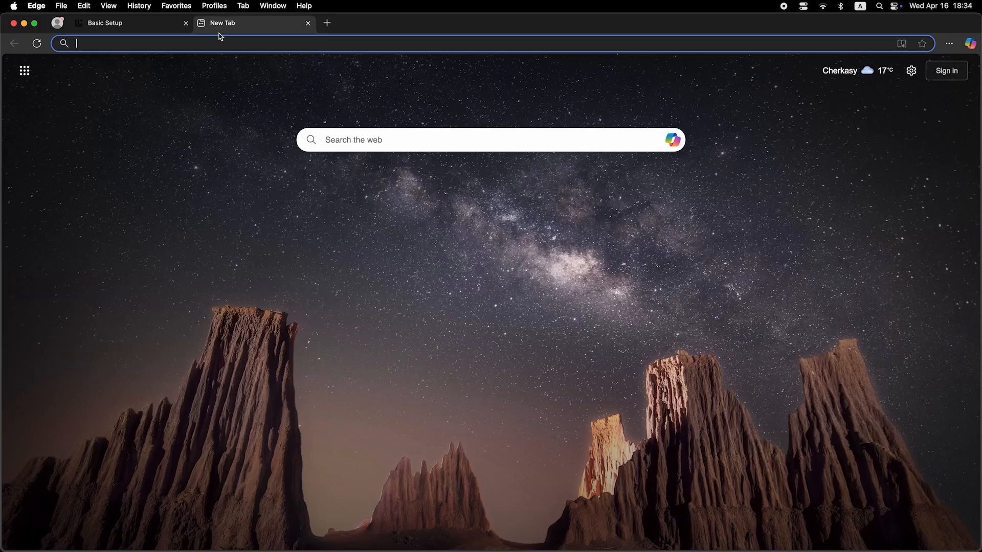
left_click(224, 44)
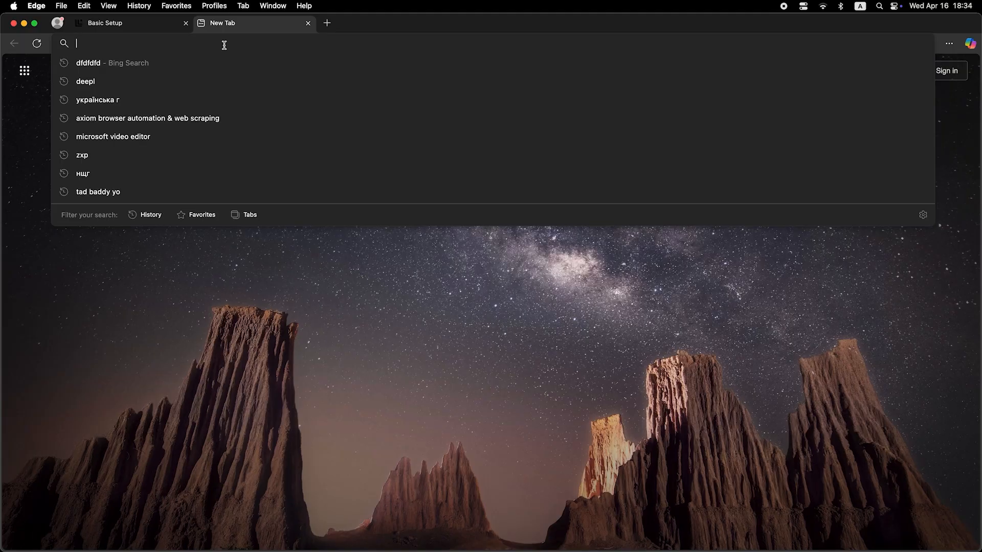
type("chihuu")
key("Return")
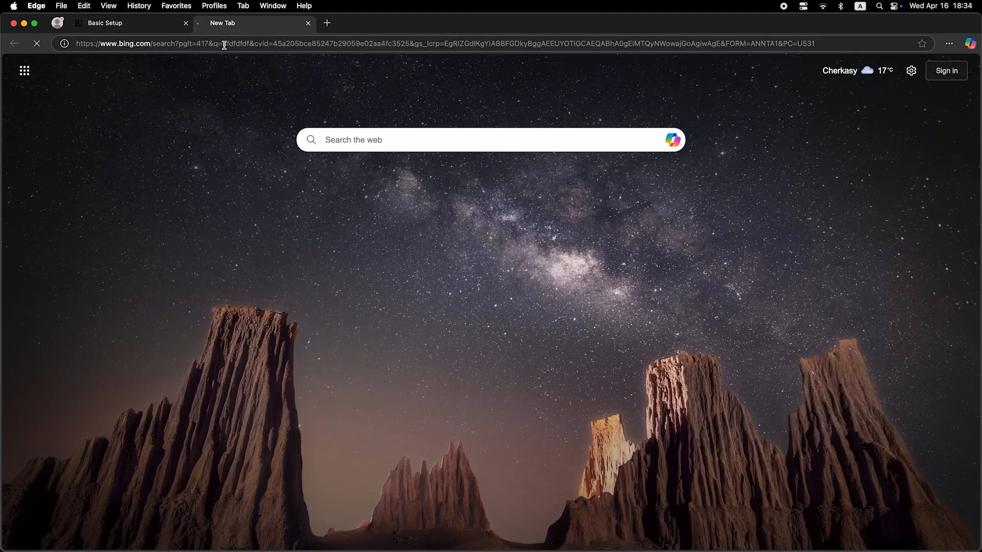